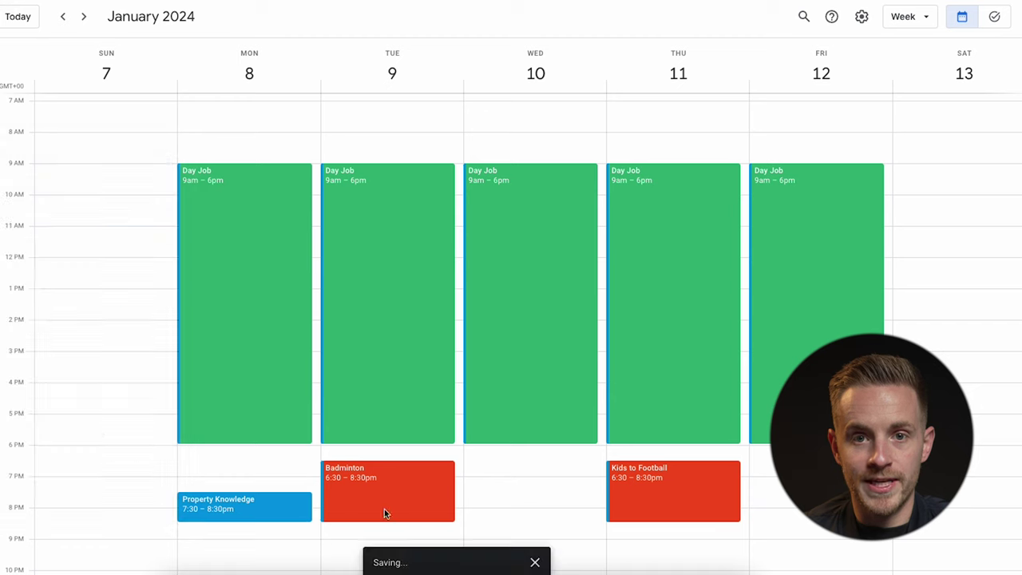
- Create a "Property Knowledge" event on Wednesday, January 10, 2024 from 7:30 to 8:30pm
{"action": "left_click_drag", "start_coordinate": [532, 503], "coordinate": [533, 520]}
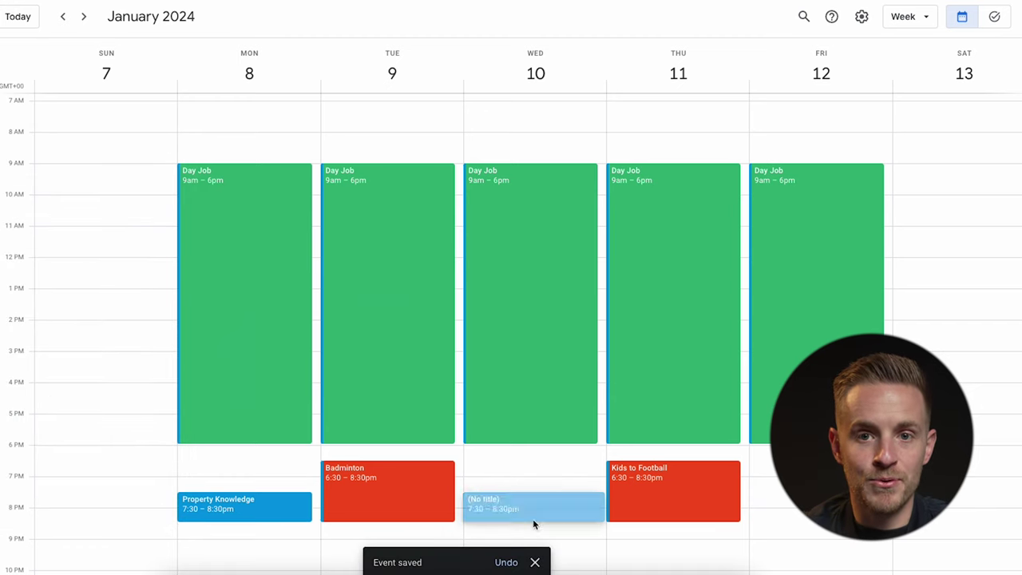
{"action": "type", "text": "Property Knowledge"}
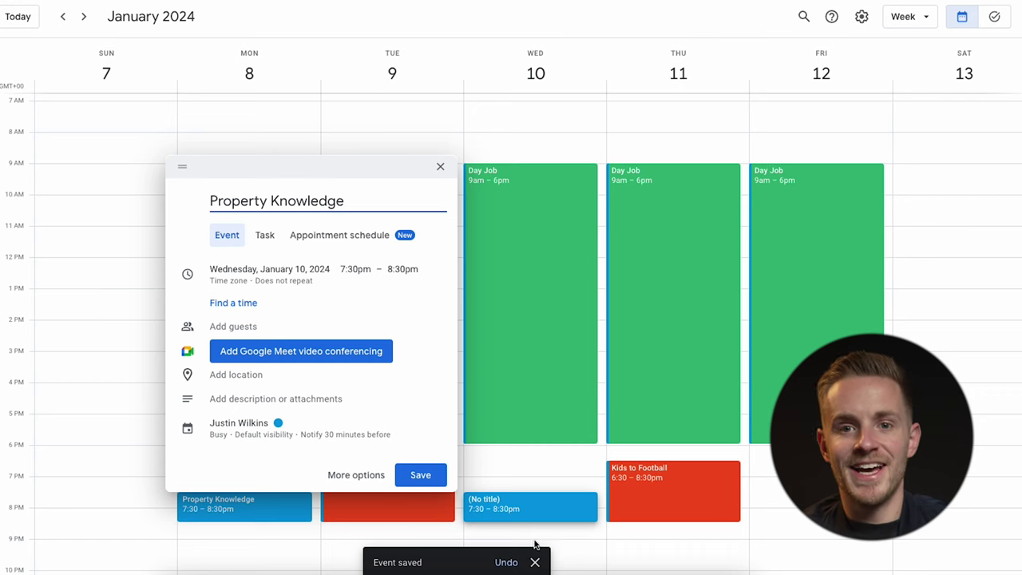
{"action": "key", "text": "Return"}
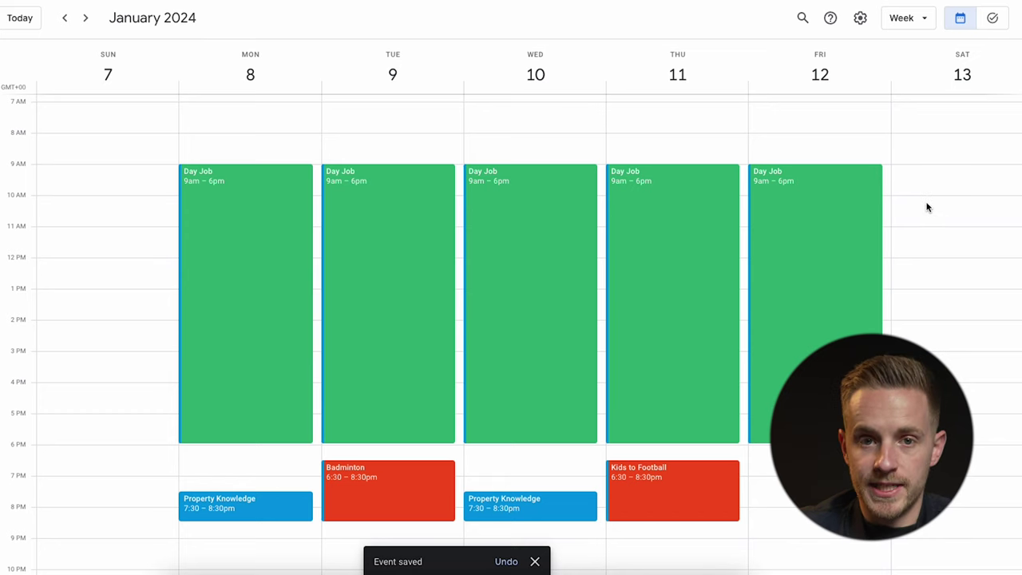
- Create a "Property Viewings" event on Saturday, January 13, 2024 from 10am to 12pm
{"action": "left_click_drag", "start_coordinate": [927, 201], "coordinate": [932, 255]}
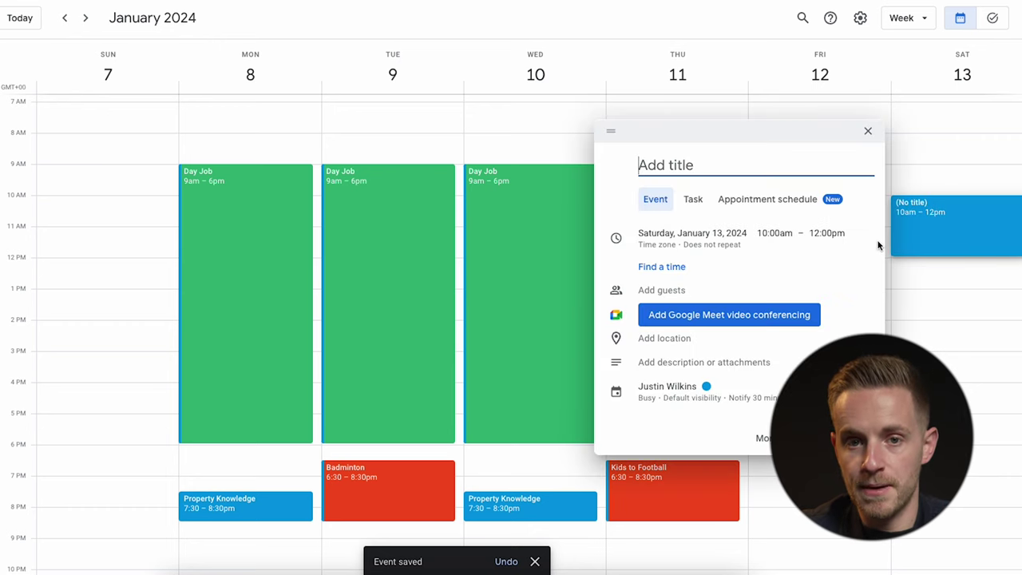
{"action": "type", "text": "Property Viewings"}
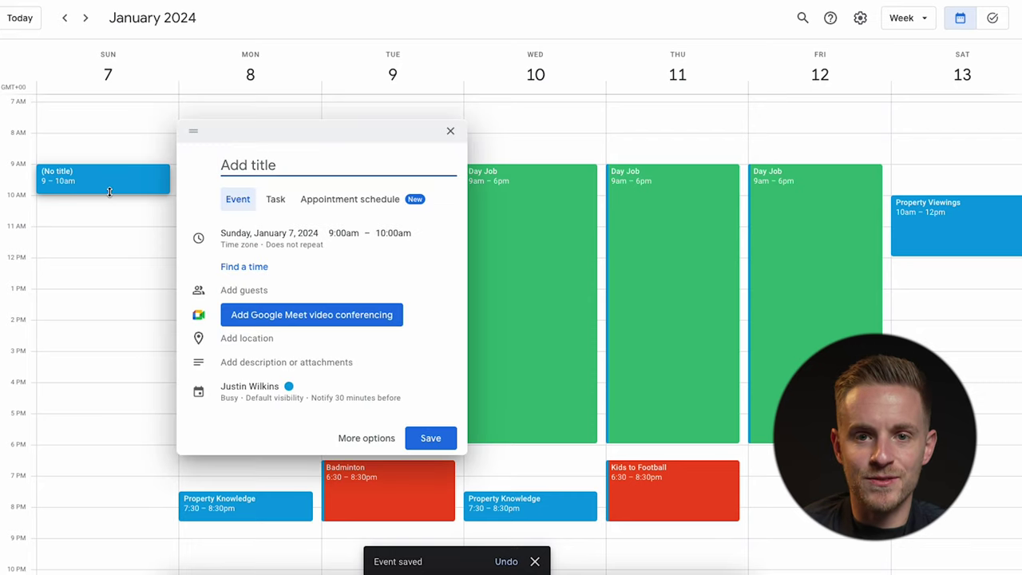
- Title the new event on Sunday, January 7 "Review Viewings, Prep Offers", save it and move it earlier in the morning
{"action": "type", "text": "Review Viewings"}
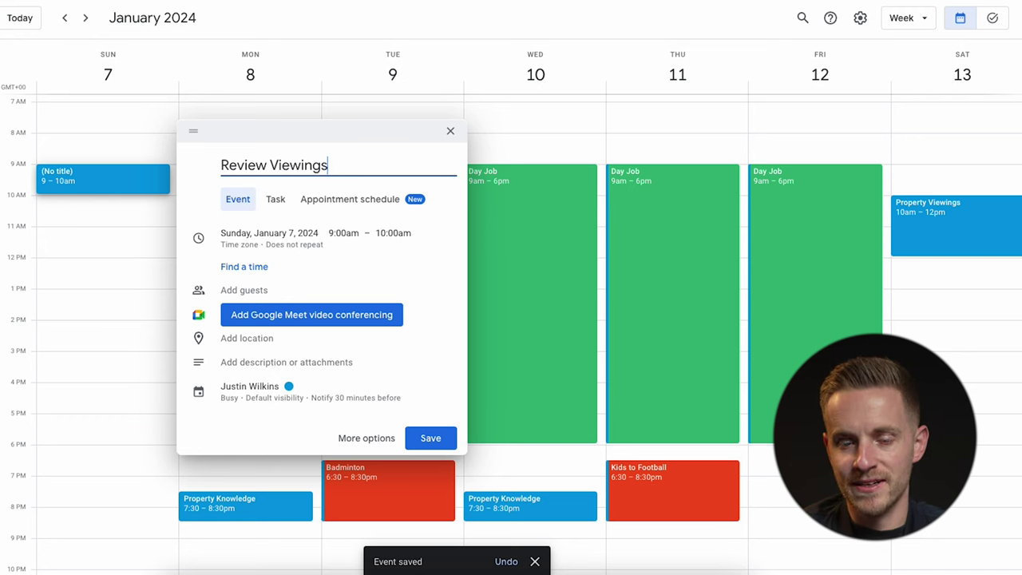
{"action": "type", "text": ", Make Offers"}
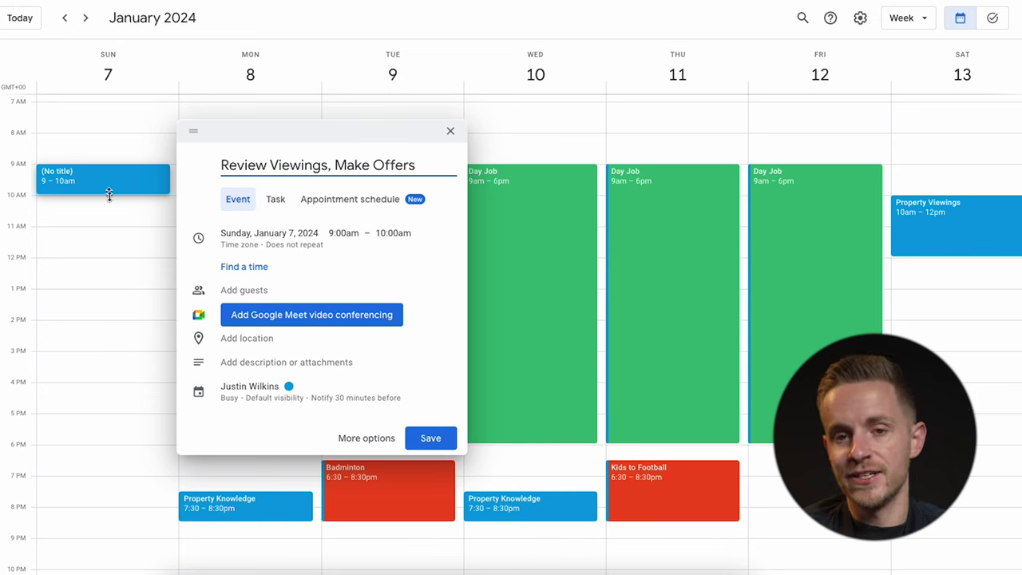
{"action": "double_click", "coordinate": [358, 167]}
{"action": "type", "text": "Prep"}
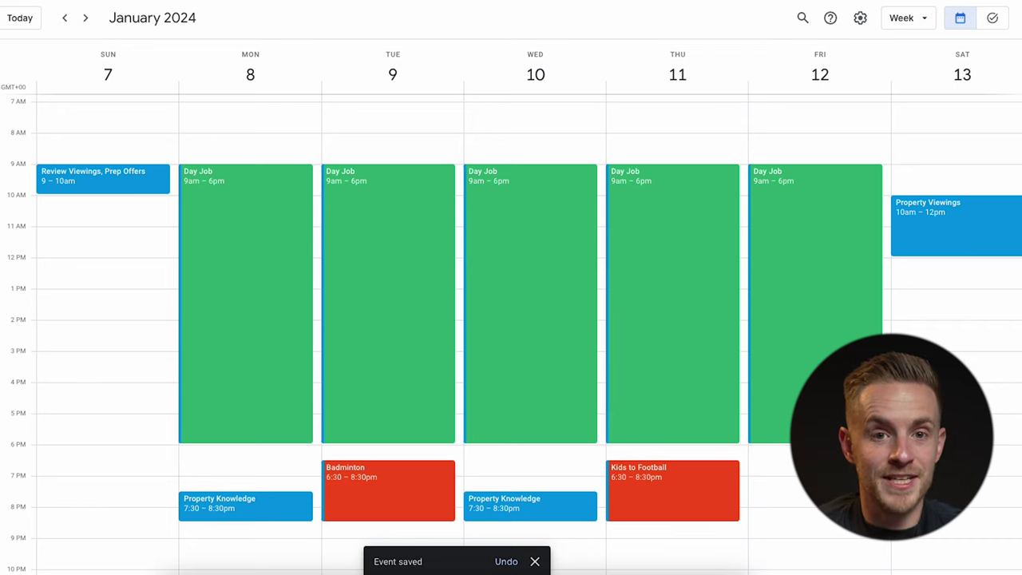
{"action": "left_click_drag", "start_coordinate": [98, 182], "coordinate": [98, 110]}
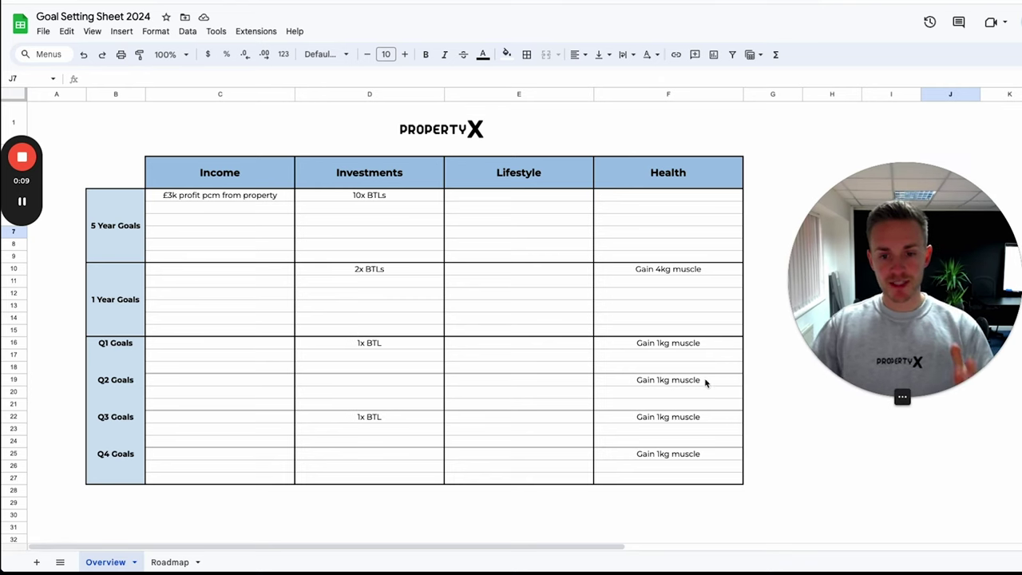
- In the Goal Setting Sheet 2024 in Google Sheets, glance at the Roadmap sheet and examine the Overview sheet's goal periods and category headings
{"action": "left_click", "coordinate": [166, 562]}
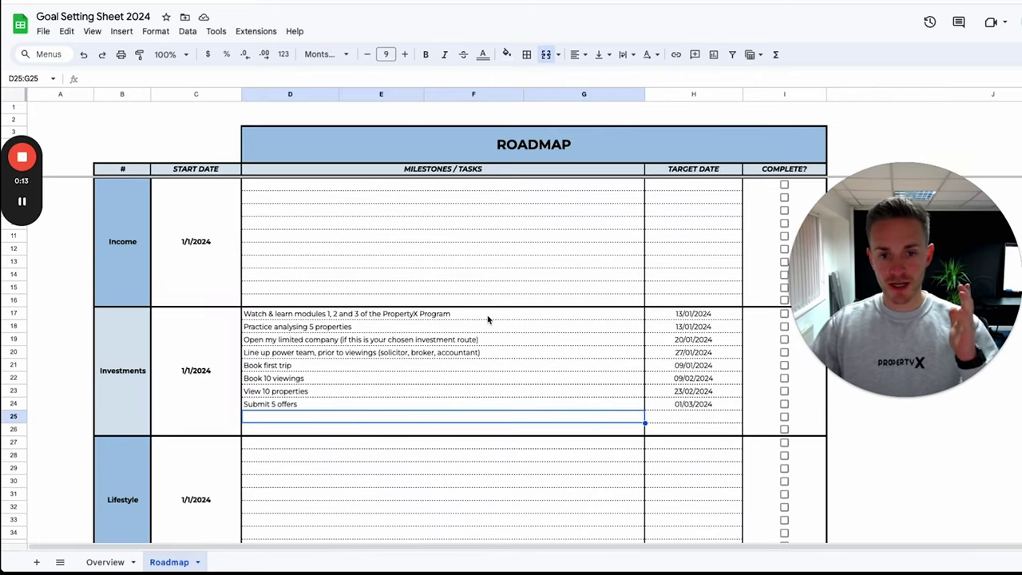
{"action": "left_click", "coordinate": [105, 562]}
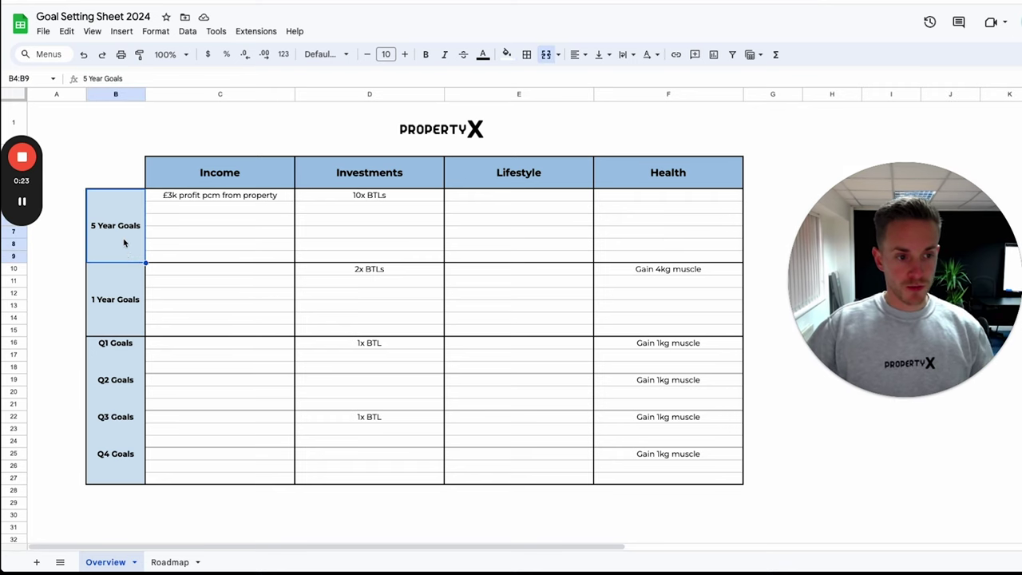
{"action": "left_click", "coordinate": [127, 318]}
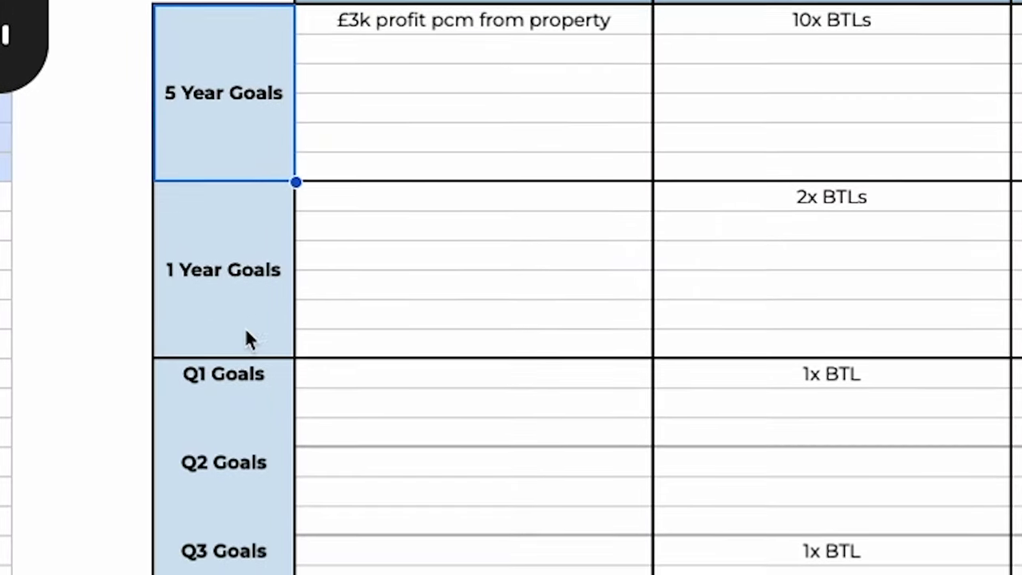
{"action": "left_click", "coordinate": [126, 322]}
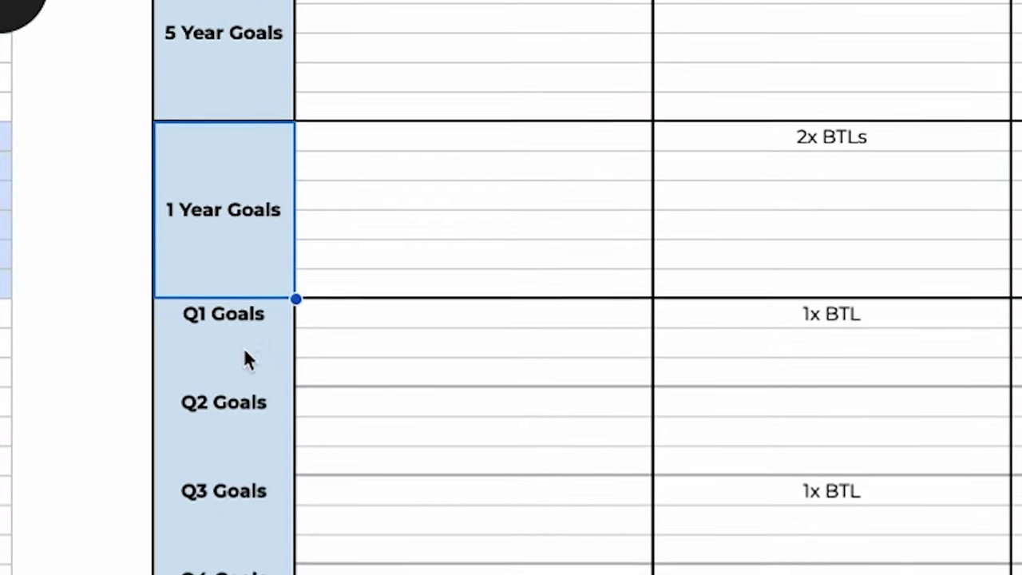
{"action": "left_click", "coordinate": [246, 351]}
{"action": "left_click", "coordinate": [264, 171]}
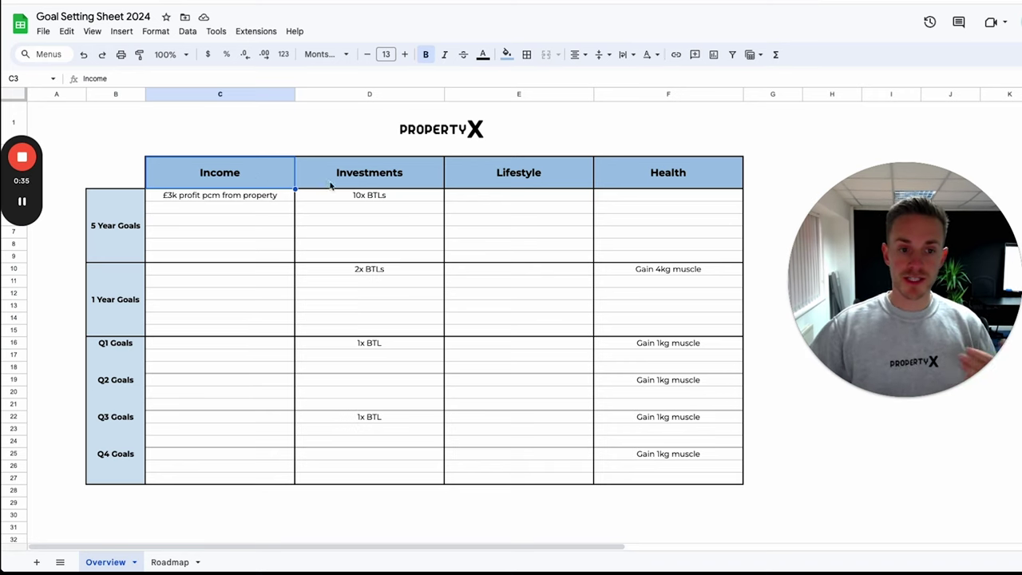
{"action": "left_click", "coordinate": [375, 176]}
{"action": "left_click", "coordinate": [561, 177]}
{"action": "left_click", "coordinate": [696, 179]}
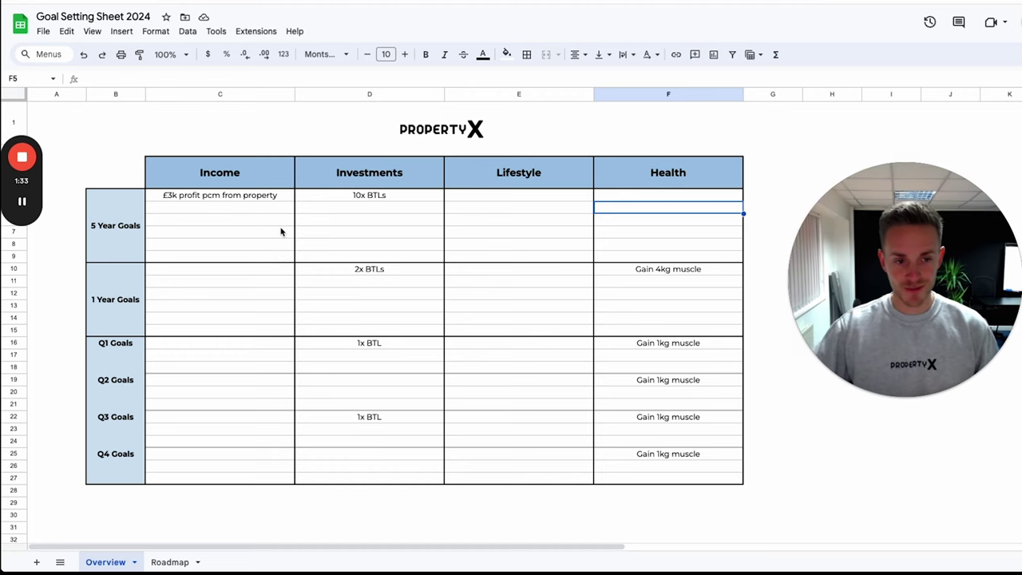
- Compare the Income and Investments entries in the 5 Year Goals section of the Overview sheet
{"action": "left_click", "coordinate": [260, 208]}
{"action": "left_click", "coordinate": [261, 195]}
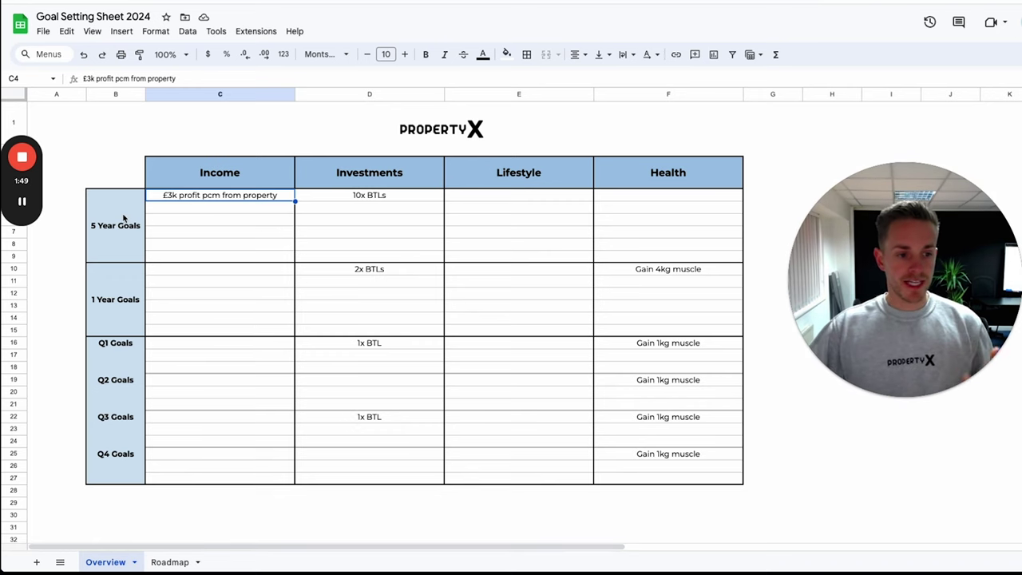
{"action": "left_click", "coordinate": [182, 211]}
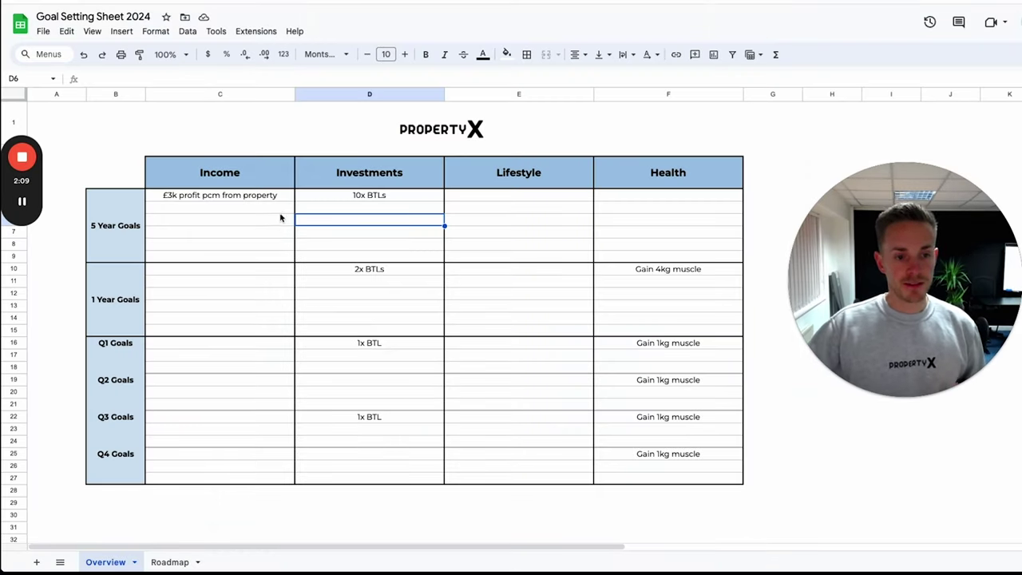
{"action": "left_click", "coordinate": [381, 199]}
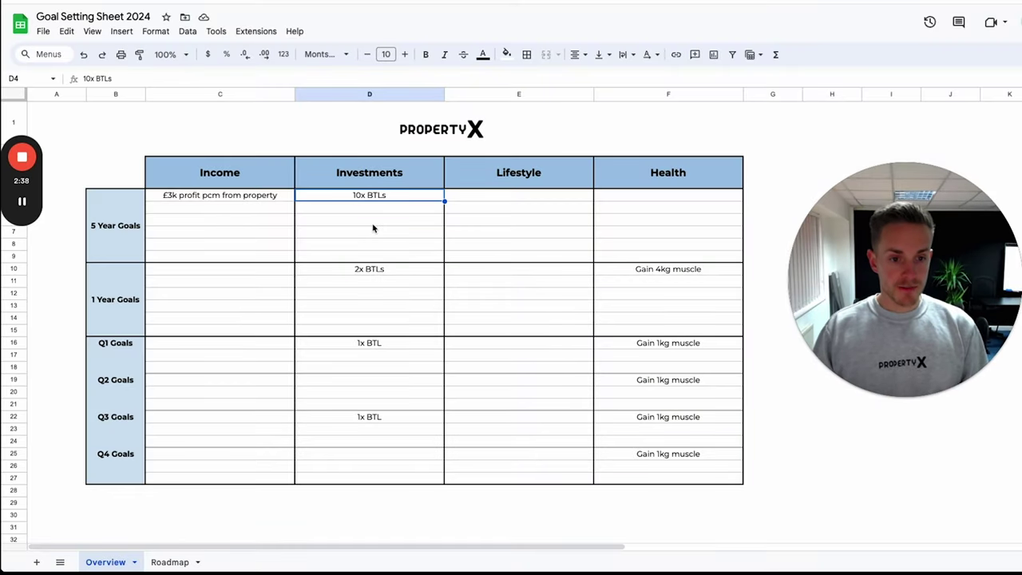
{"action": "left_click", "coordinate": [259, 198]}
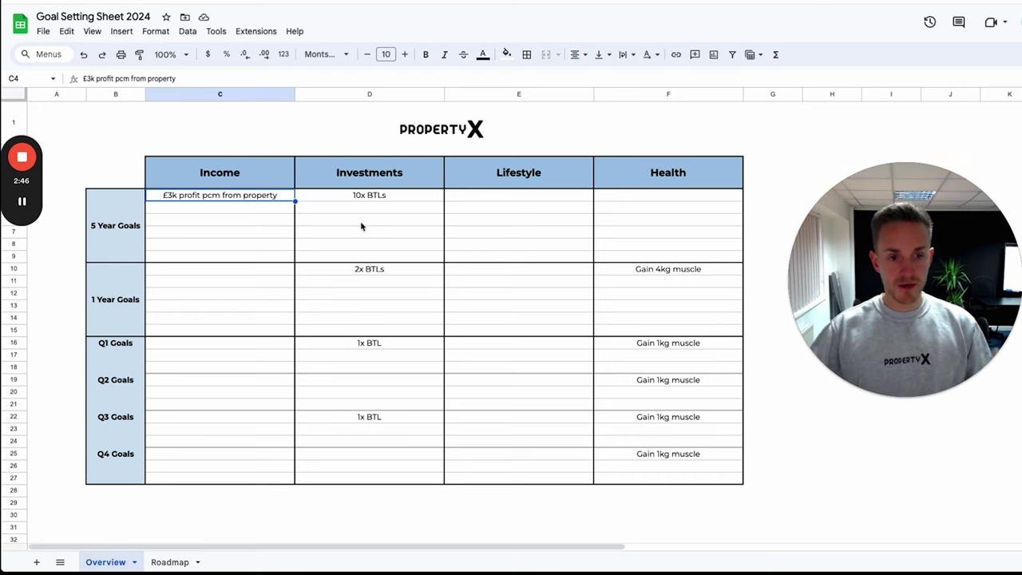
{"action": "left_click", "coordinate": [413, 197]}
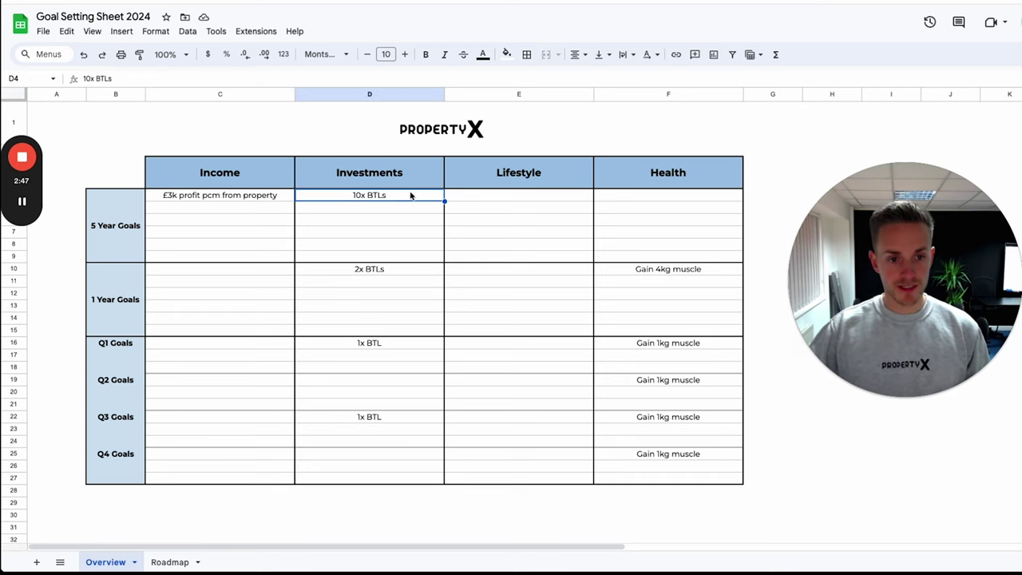
- Examine how the 1 Year Goals for Investments and Health break down into the quarterly goals on the Overview sheet
{"action": "left_click", "coordinate": [399, 276]}
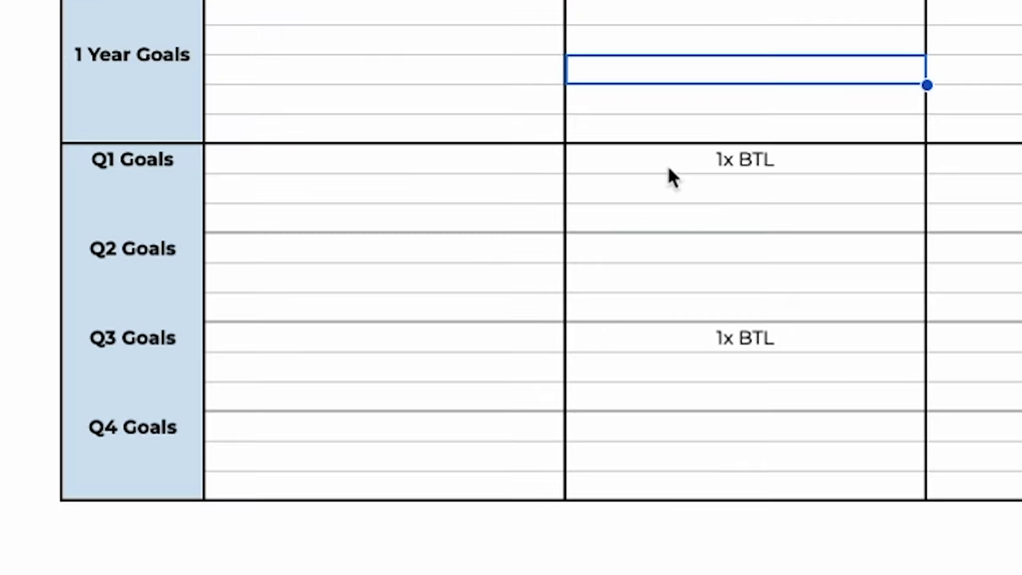
{"action": "left_click", "coordinate": [338, 344]}
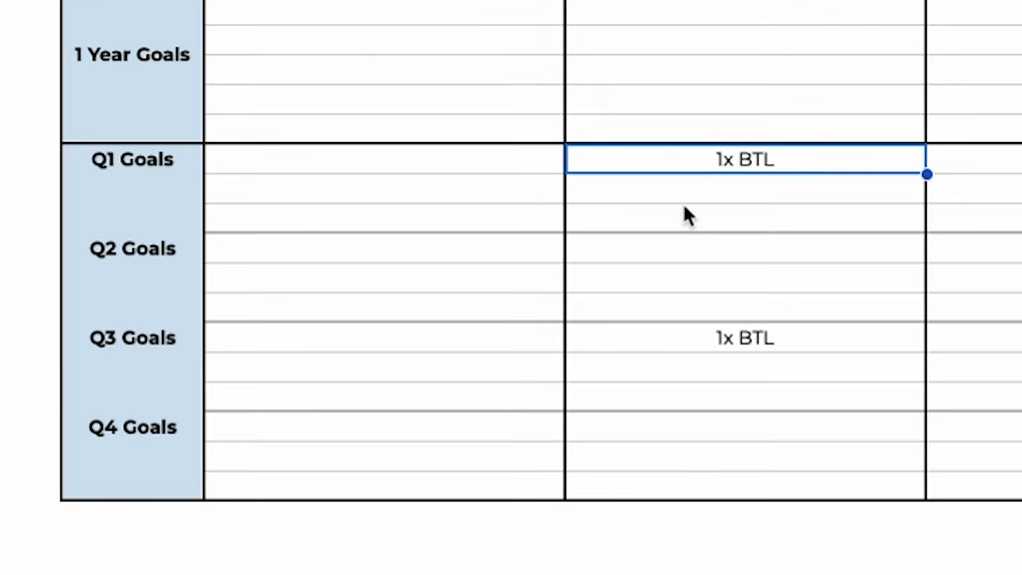
{"action": "left_click", "coordinate": [738, 355]}
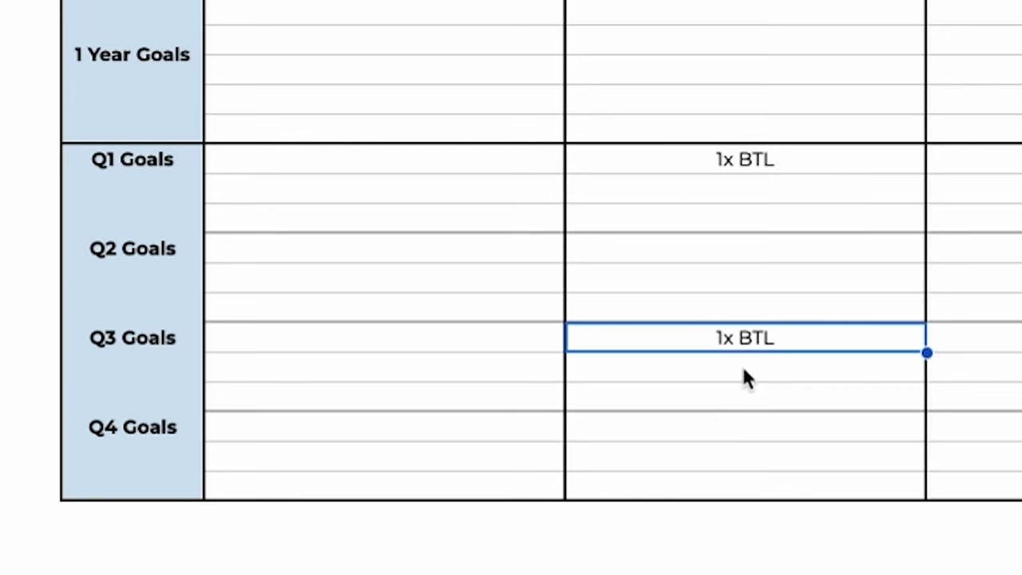
{"action": "left_click", "coordinate": [737, 372]}
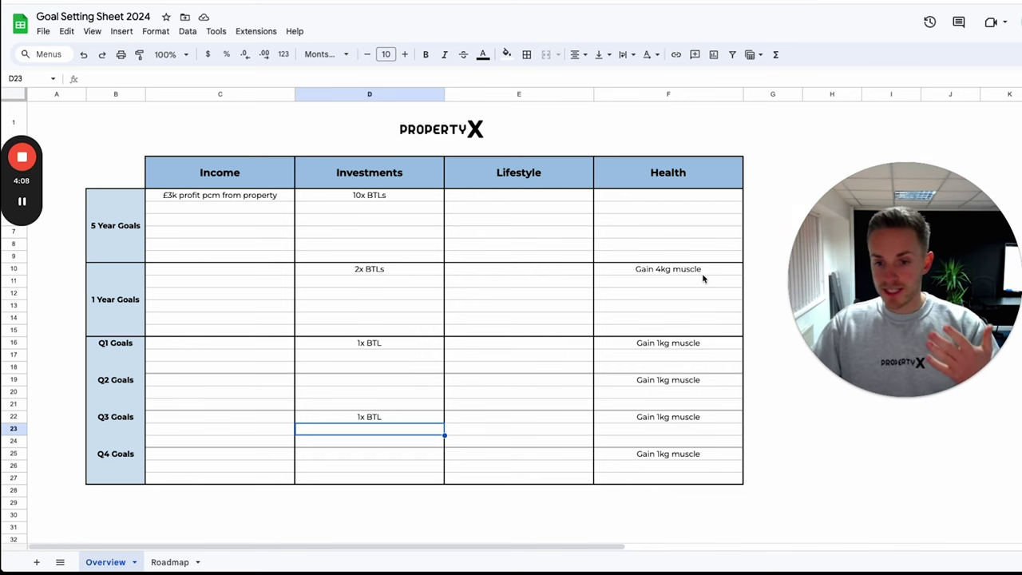
{"action": "left_click", "coordinate": [702, 271]}
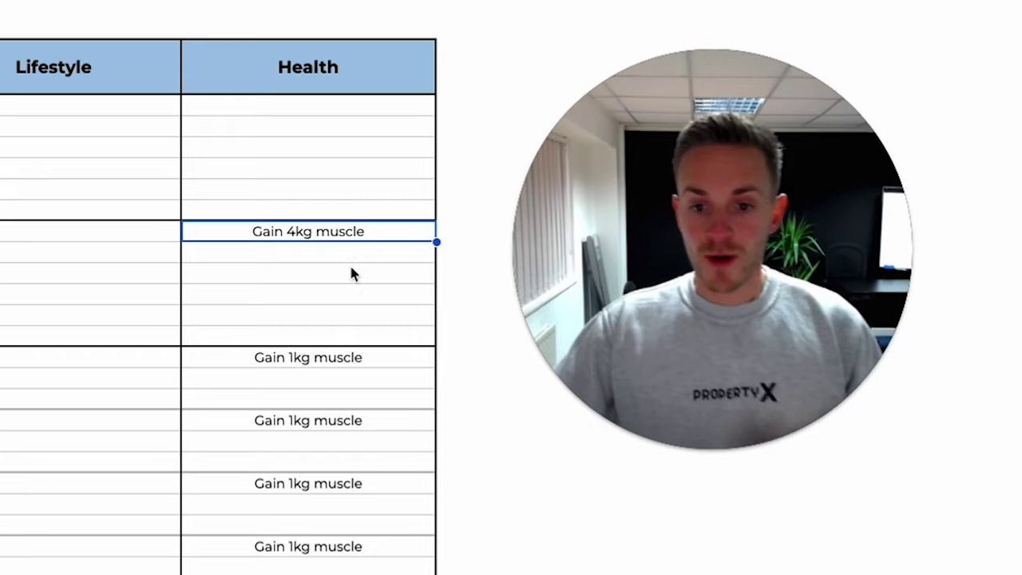
{"action": "left_click", "coordinate": [351, 269]}
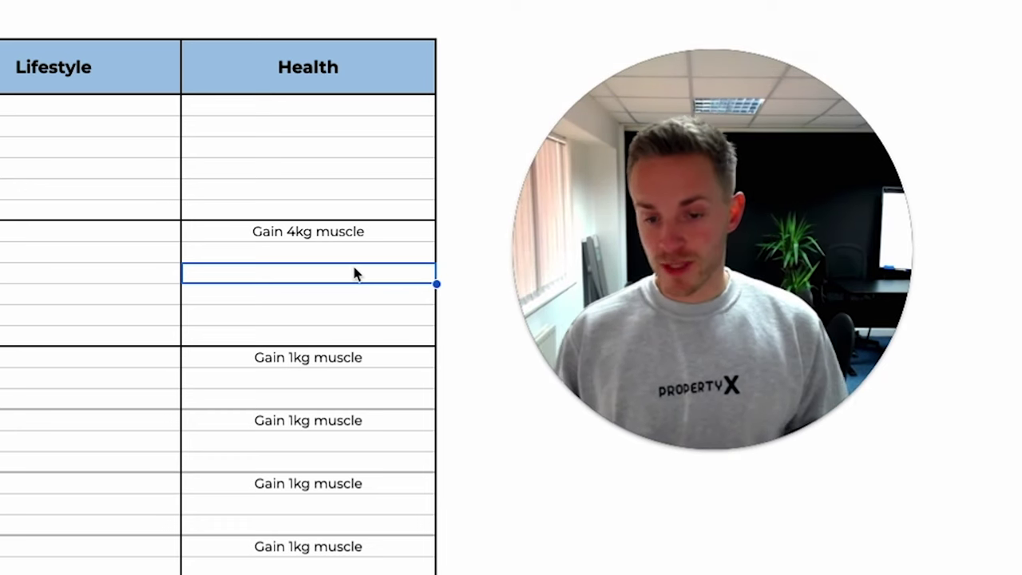
{"action": "left_click", "coordinate": [356, 377]}
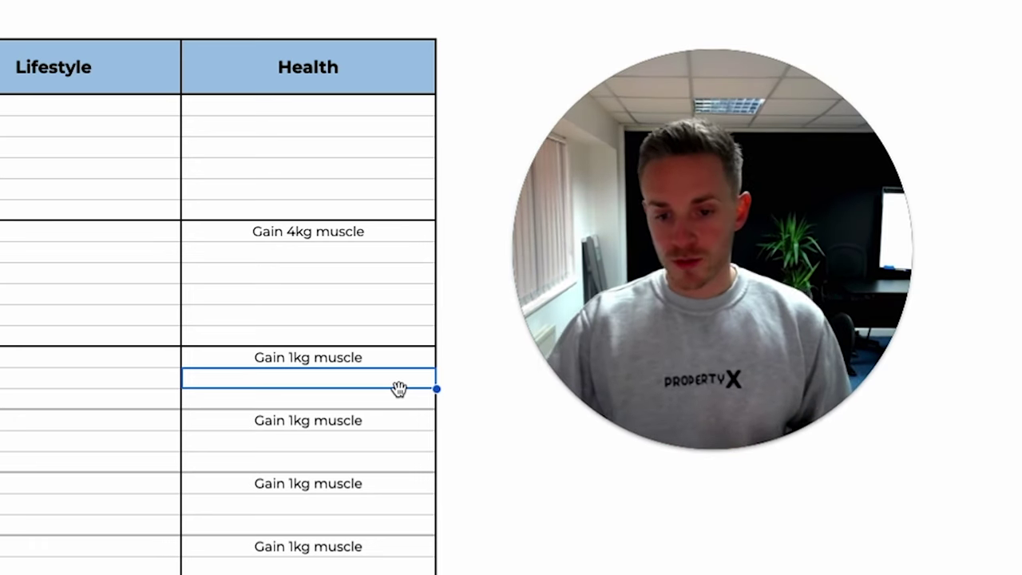
{"action": "left_click", "coordinate": [409, 421]}
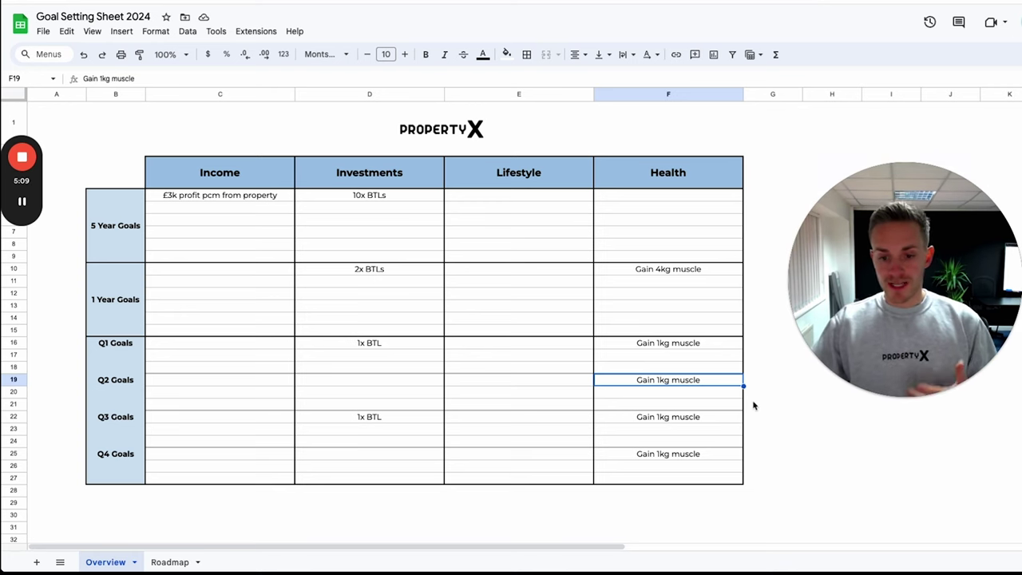
- Review the milestones and target dates in the Income, Investments, Lifestyle and Health sections of the Roadmap sheet
{"action": "left_click", "coordinate": [768, 395]}
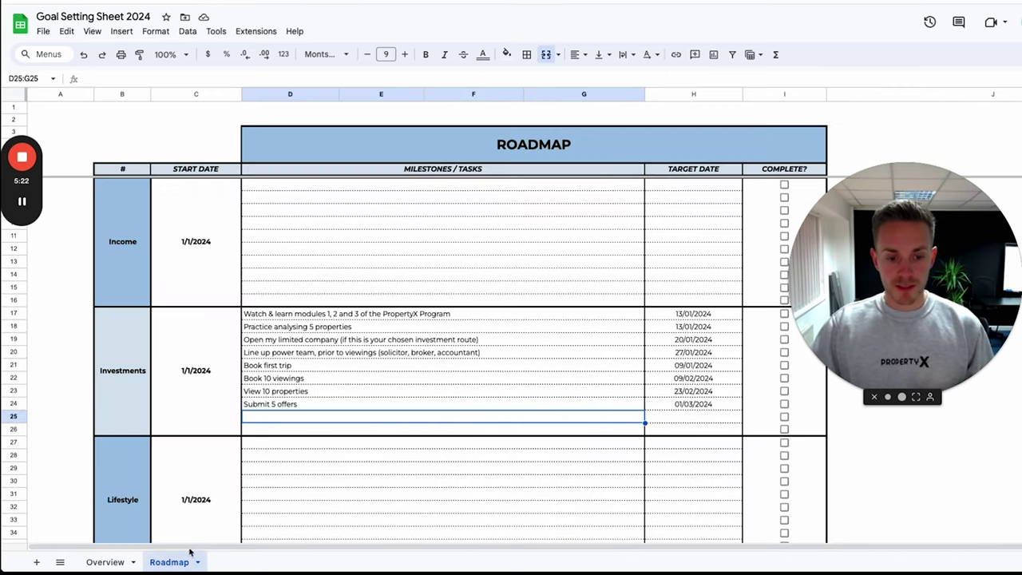
{"action": "left_click", "coordinate": [886, 396]}
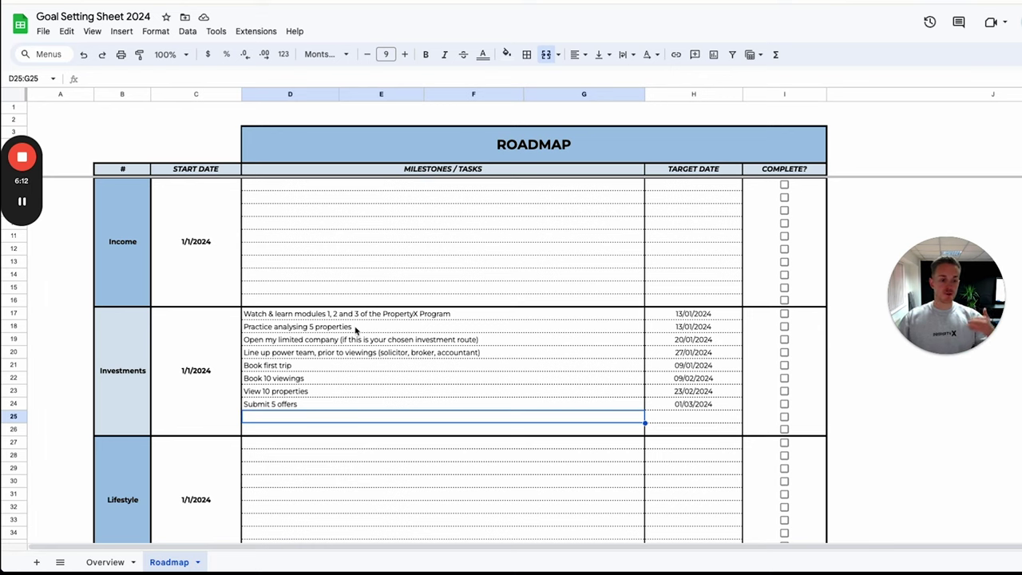
{"action": "scroll", "coordinate": [278, 335], "scroll_direction": "down", "scroll_amount": 2}
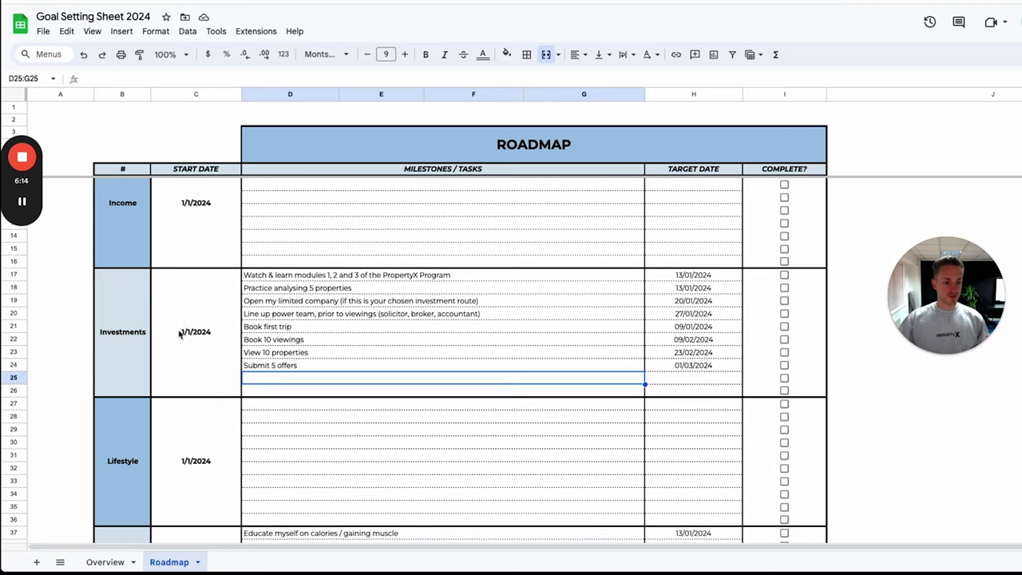
{"action": "scroll", "coordinate": [159, 327], "scroll_direction": "up", "scroll_amount": 2}
{"action": "left_click", "coordinate": [133, 300]}
{"action": "left_click", "coordinate": [129, 352]}
{"action": "scroll", "coordinate": [127, 359], "scroll_direction": "down", "scroll_amount": 2}
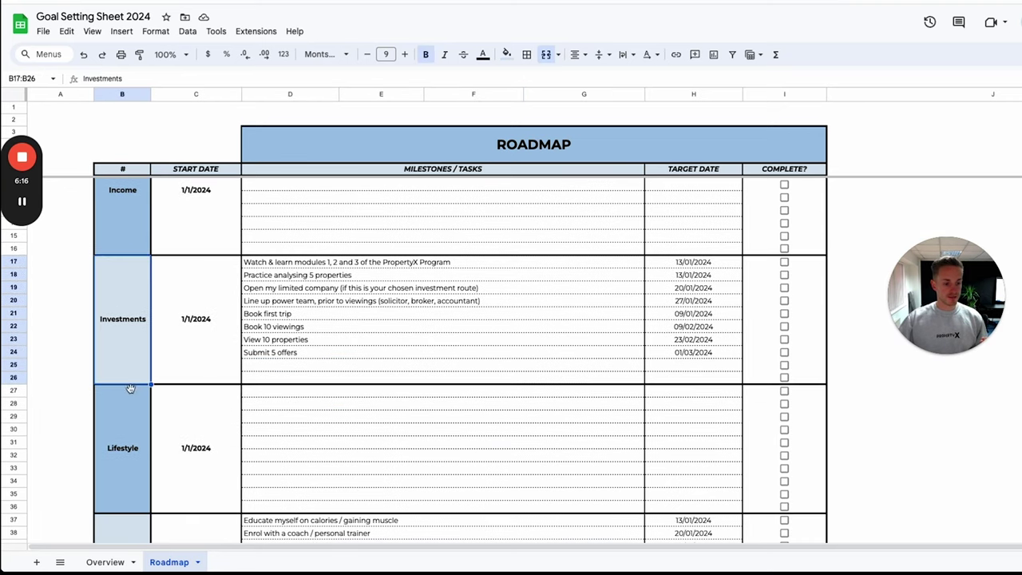
{"action": "left_click", "coordinate": [129, 408]}
{"action": "scroll", "coordinate": [132, 423], "scroll_direction": "down", "scroll_amount": 4}
{"action": "left_click", "coordinate": [137, 468]}
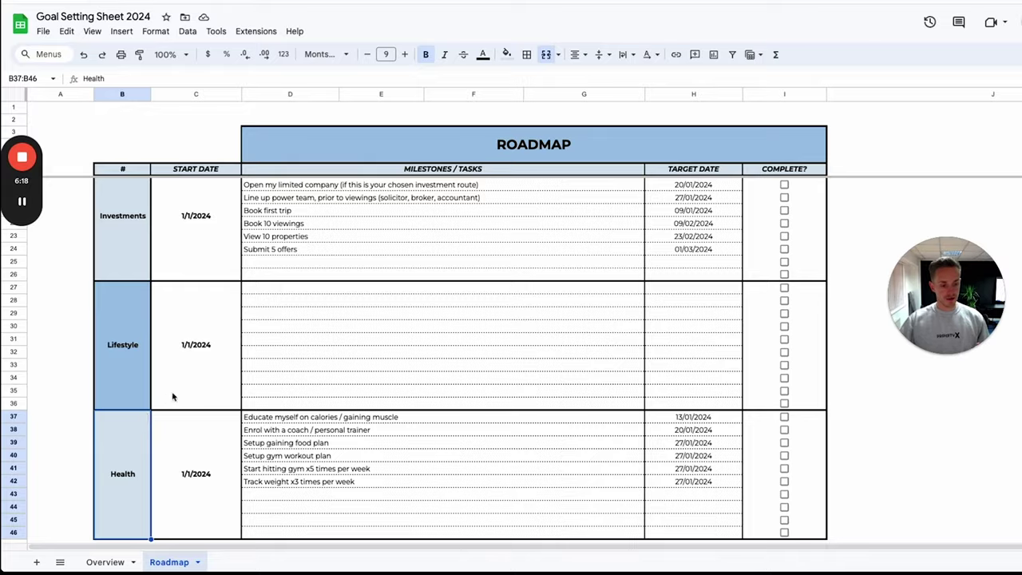
{"action": "scroll", "coordinate": [215, 391], "scroll_direction": "up", "scroll_amount": 5}
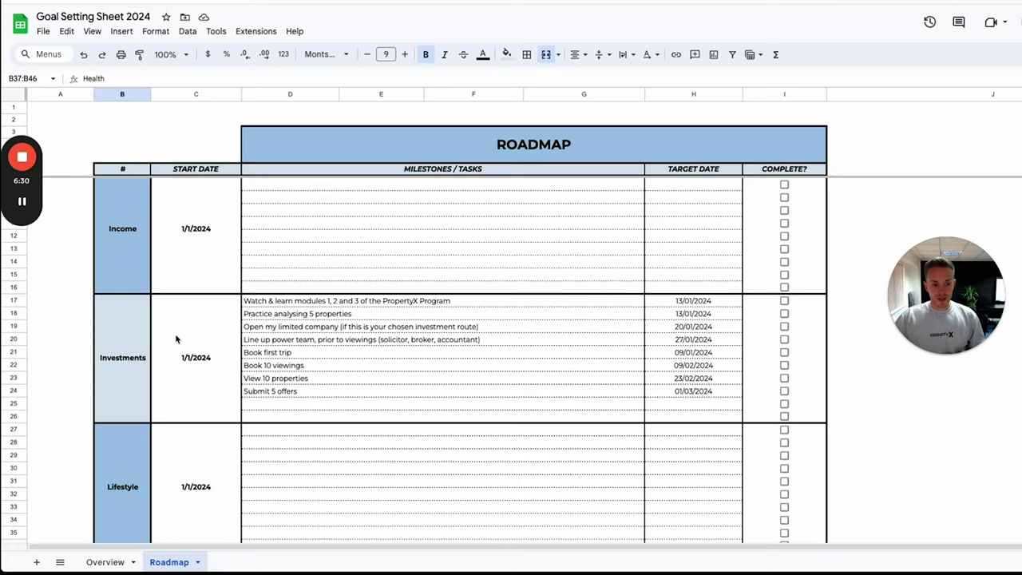
{"action": "scroll", "coordinate": [179, 331], "scroll_direction": "up", "scroll_amount": 1}
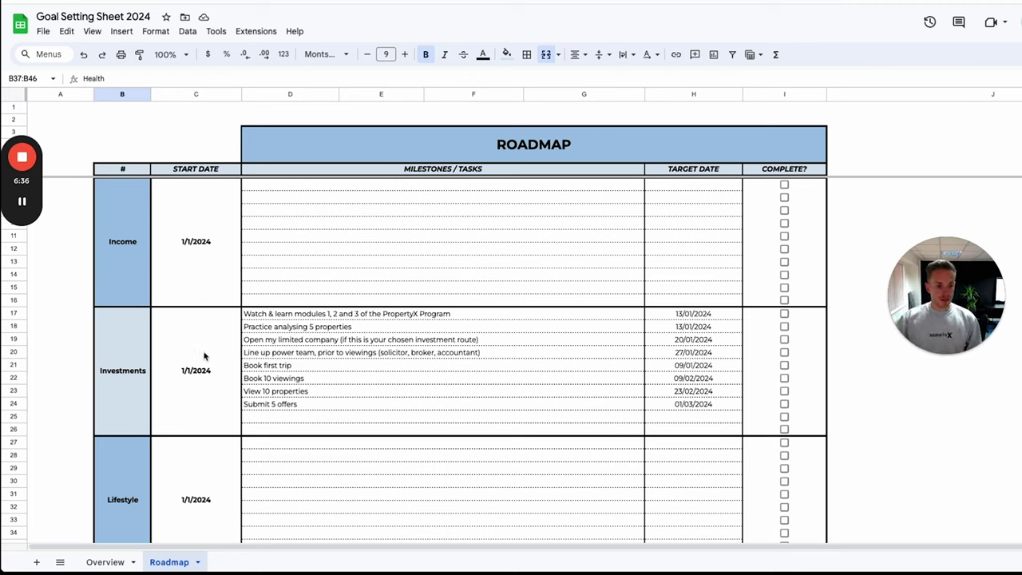
- Review the Investments start date and milestones on the Roadmap sheet, from the PropertyX Program modules to submitting 5 offers
{"action": "left_click", "coordinate": [203, 348]}
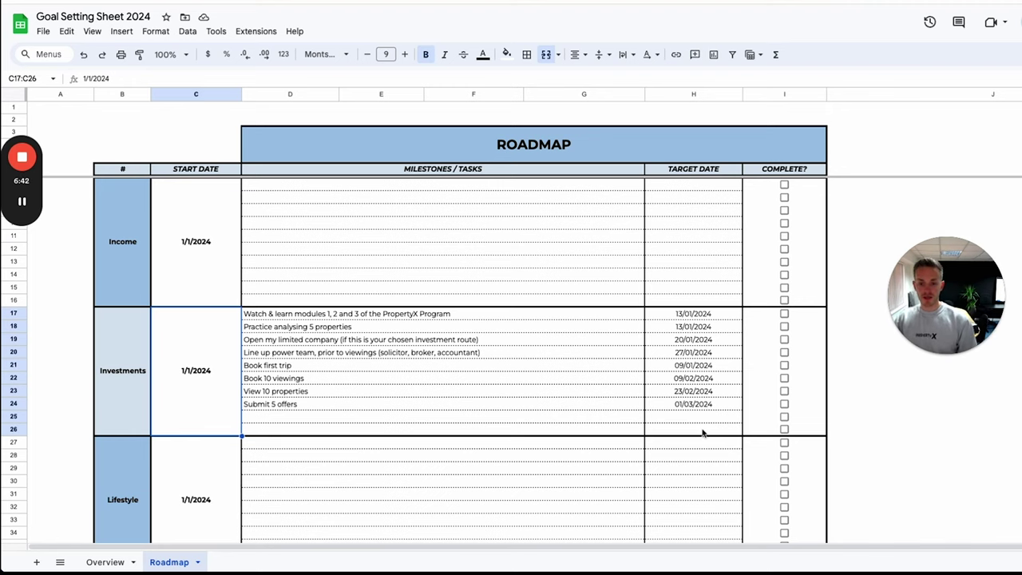
{"action": "left_click", "coordinate": [417, 315]}
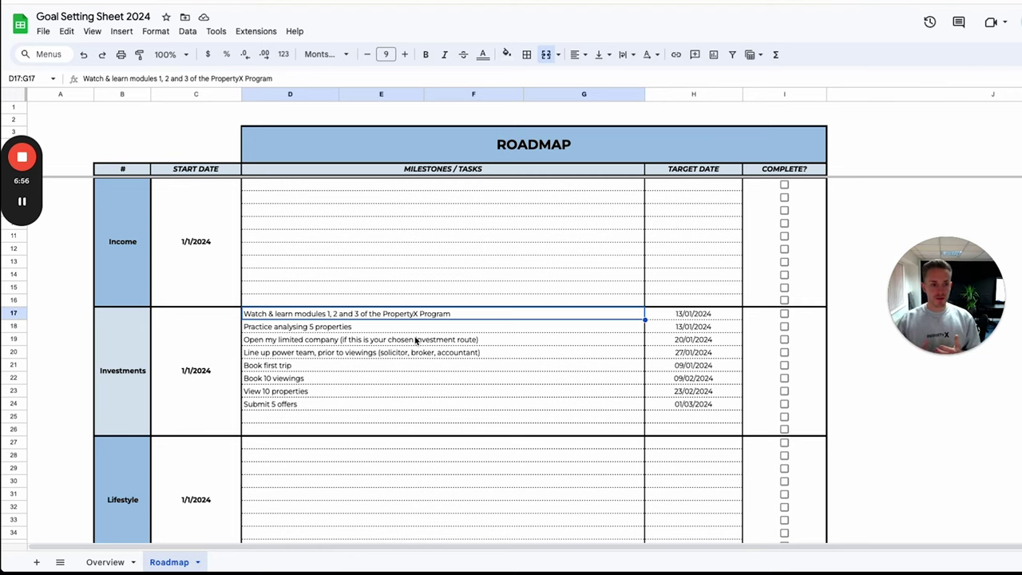
{"action": "left_click", "coordinate": [419, 327]}
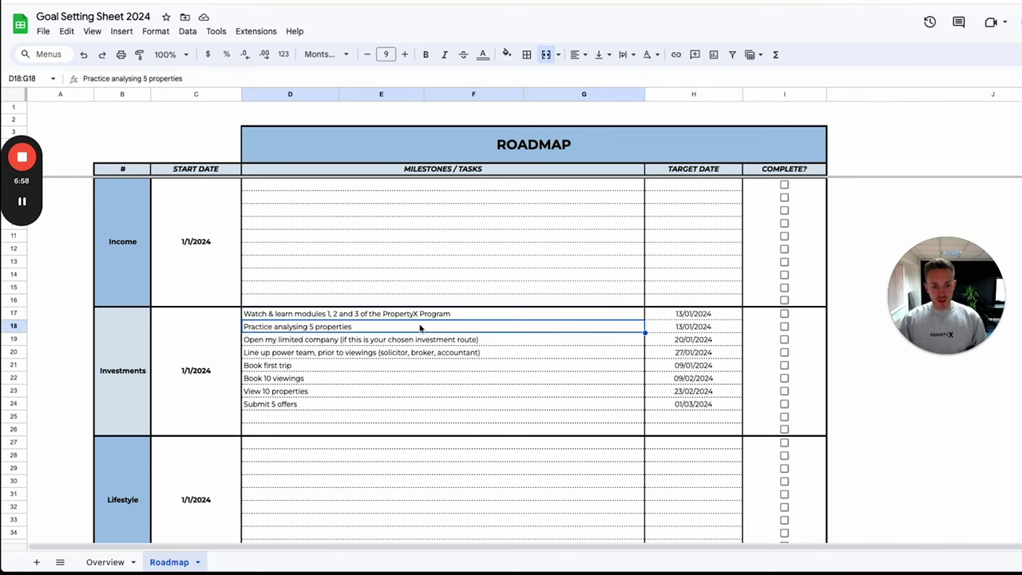
{"action": "left_click", "coordinate": [416, 316]}
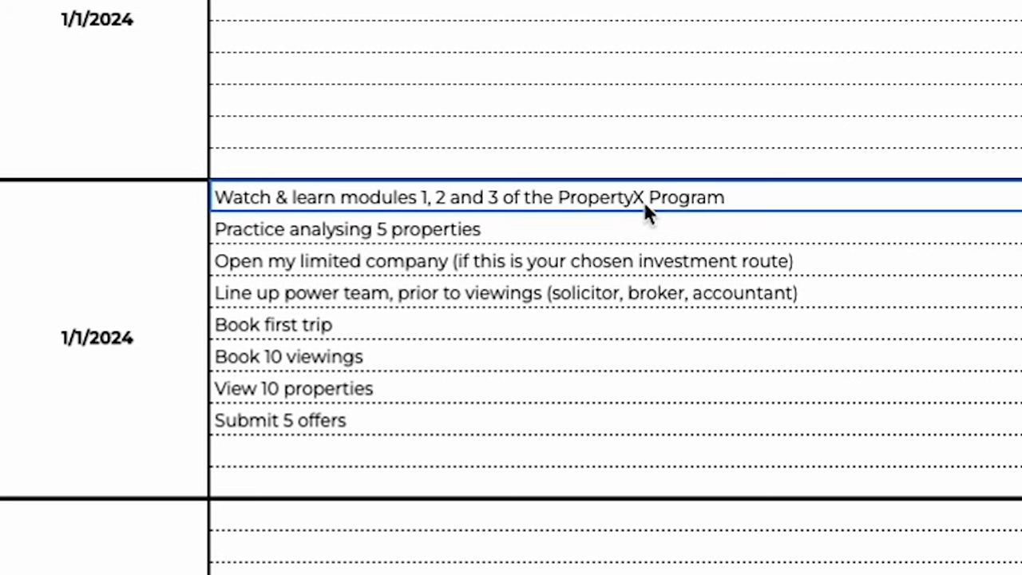
{"action": "left_click", "coordinate": [643, 231]}
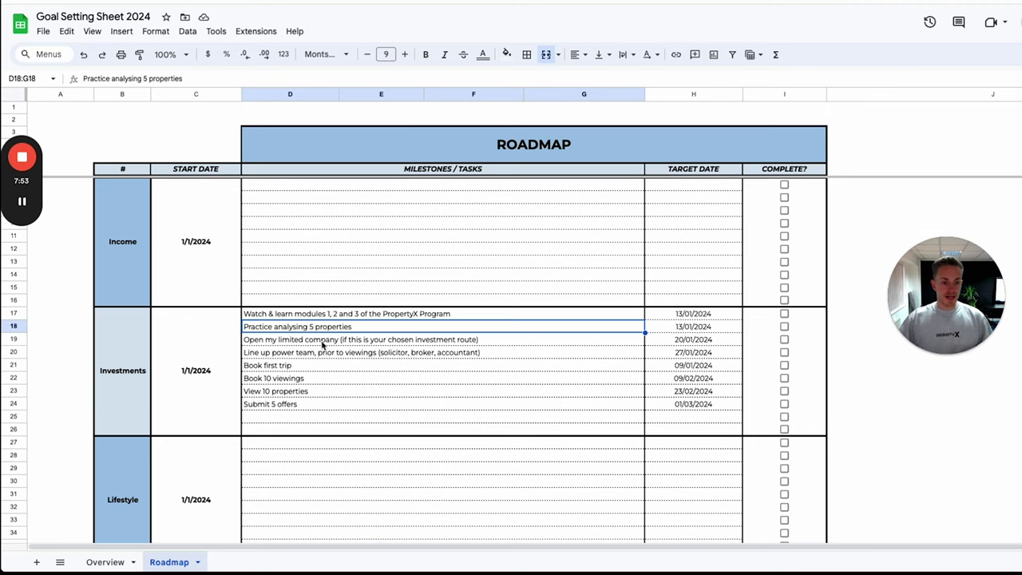
{"action": "left_click", "coordinate": [321, 341]}
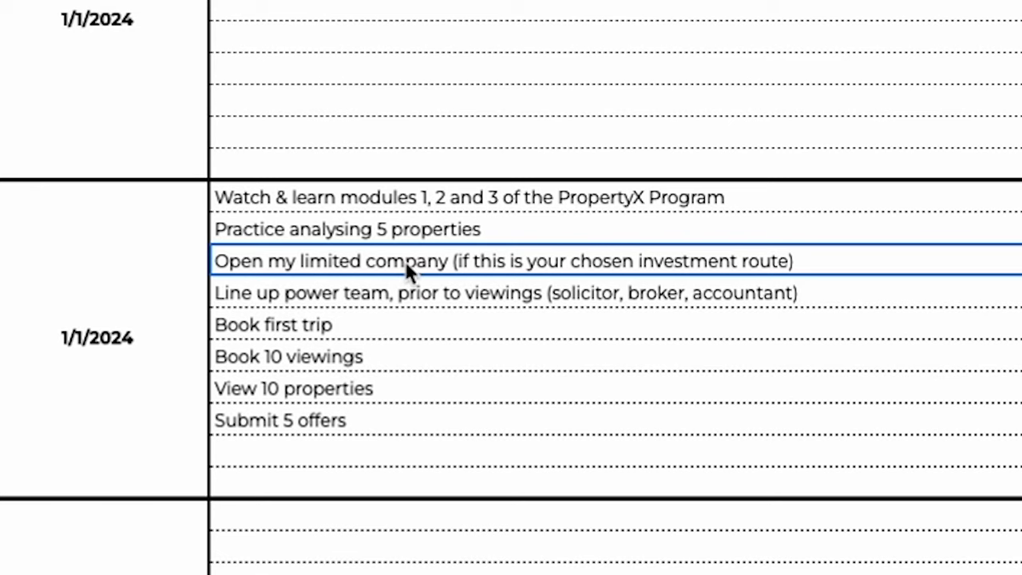
{"action": "left_click", "coordinate": [406, 291]}
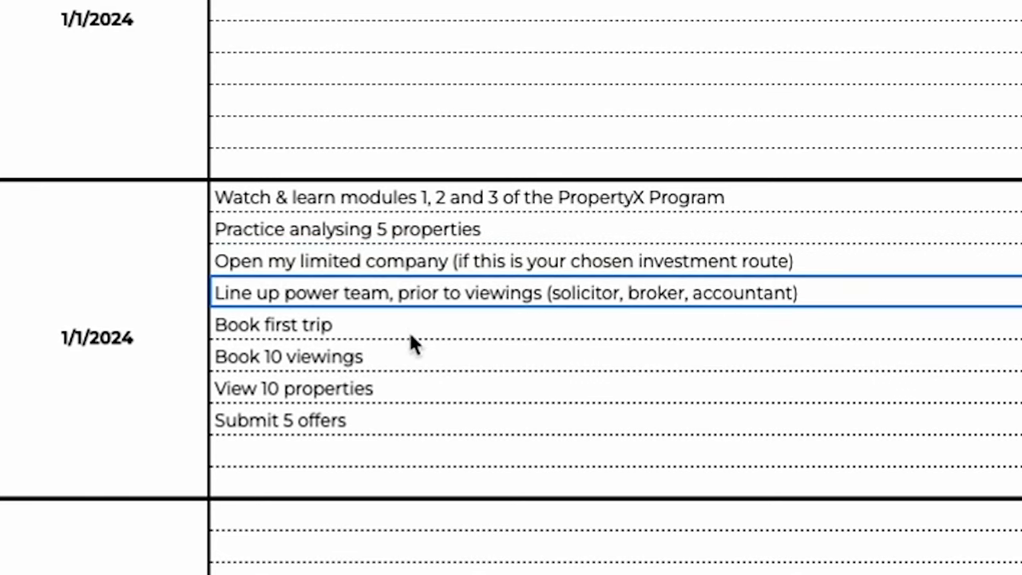
{"action": "left_click", "coordinate": [408, 329]}
{"action": "left_click", "coordinate": [415, 363]}
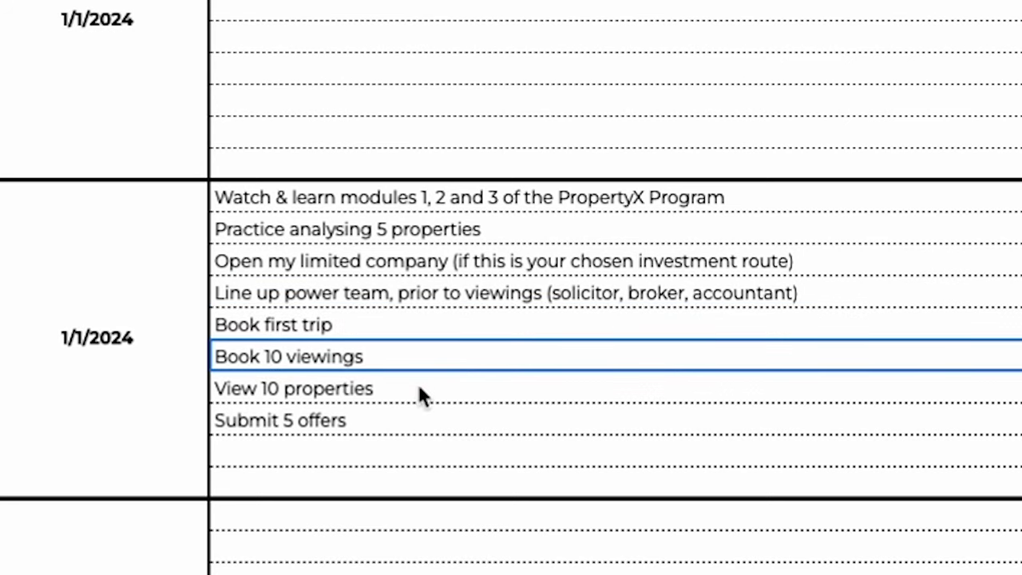
{"action": "left_click", "coordinate": [423, 391]}
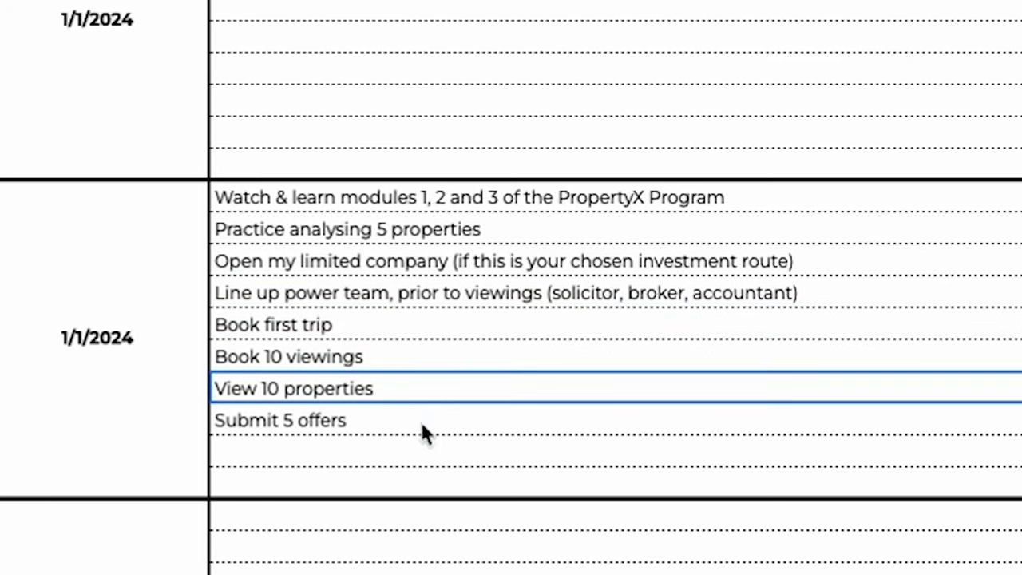
{"action": "left_click", "coordinate": [423, 423]}
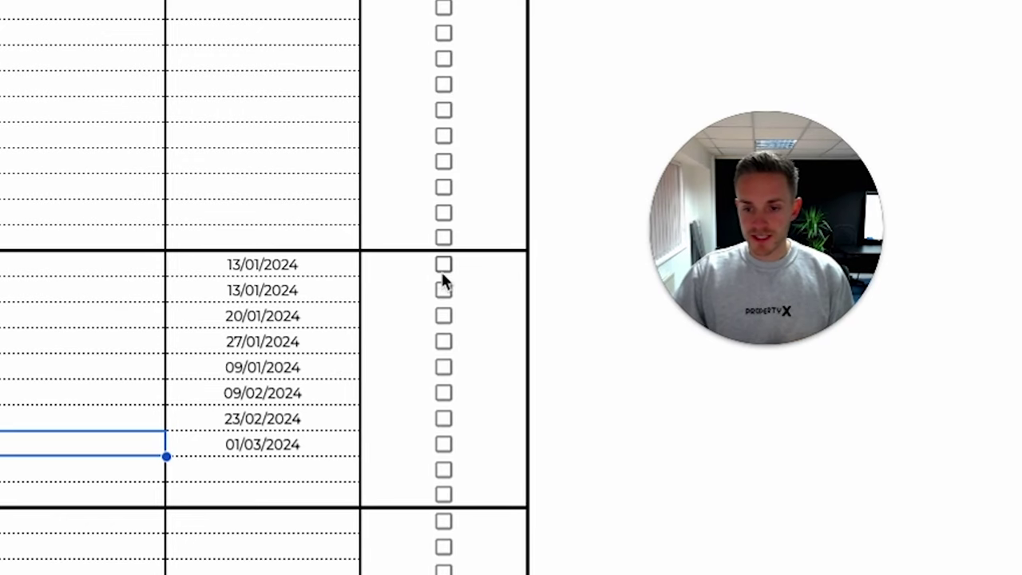
- Mark all eight Investments milestones on the Roadmap sheet as complete, from the PropertyX Program modules through Submit 5 offers
{"action": "left_click", "coordinate": [443, 267]}
{"action": "left_click", "coordinate": [443, 290]}
{"action": "left_click", "coordinate": [443, 315]}
{"action": "left_click", "coordinate": [443, 341]}
{"action": "left_click", "coordinate": [443, 367]}
{"action": "left_click", "coordinate": [443, 392]}
{"action": "left_click", "coordinate": [443, 418]}
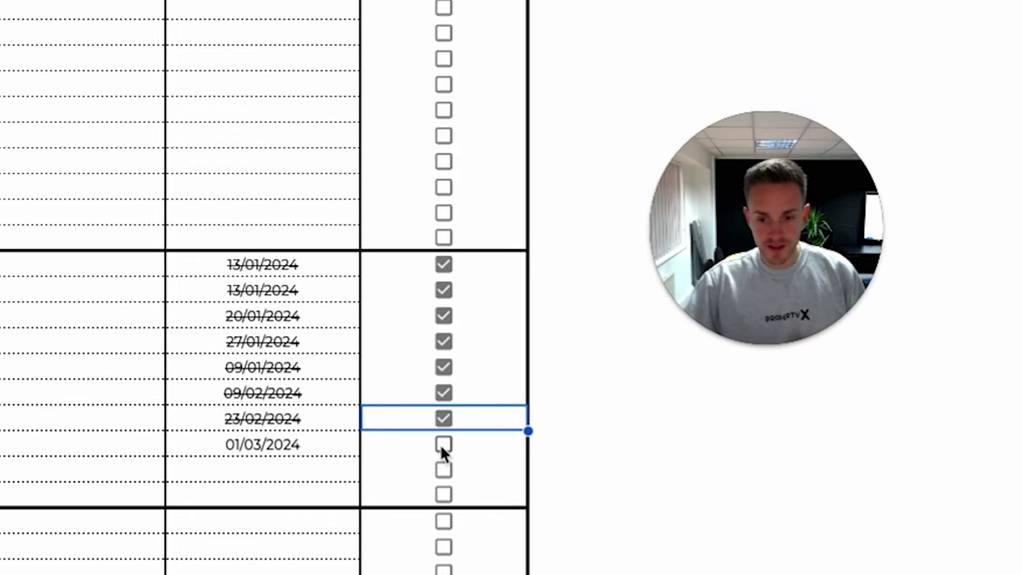
{"action": "left_click", "coordinate": [443, 445]}
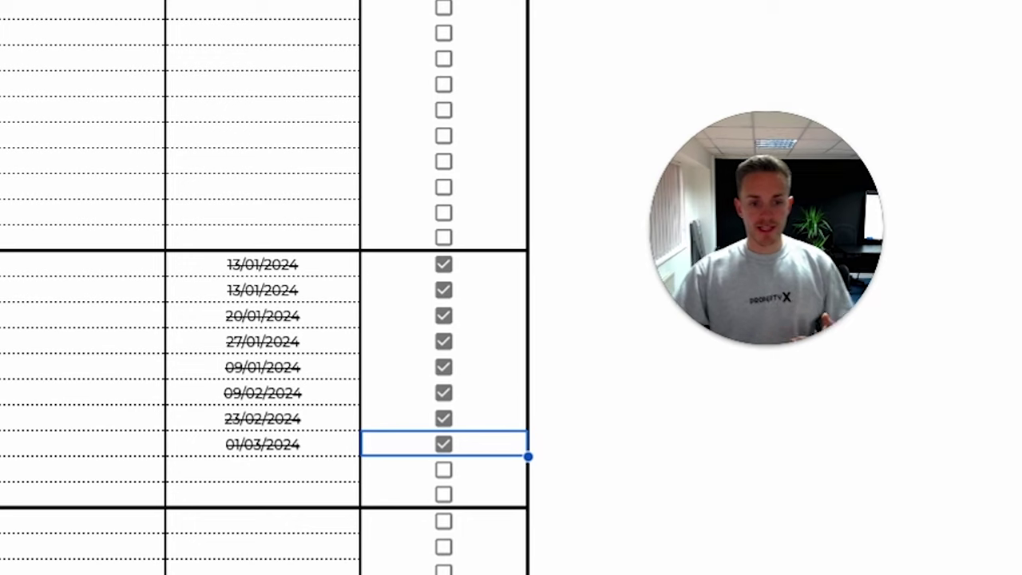
- Look through the Income, Lifestyle and Health category sections of the Roadmap sheet
{"action": "scroll", "coordinate": [263, 319], "scroll_direction": "down", "scroll_amount": 1}
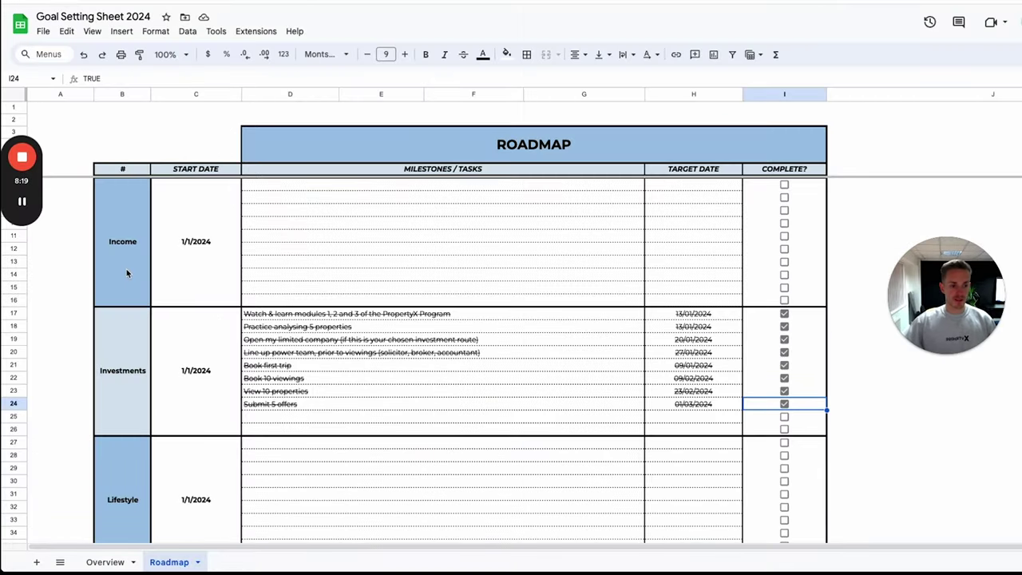
{"action": "left_click", "coordinate": [127, 273]}
{"action": "scroll", "coordinate": [131, 335], "scroll_direction": "down", "scroll_amount": 2}
{"action": "left_click", "coordinate": [140, 412]}
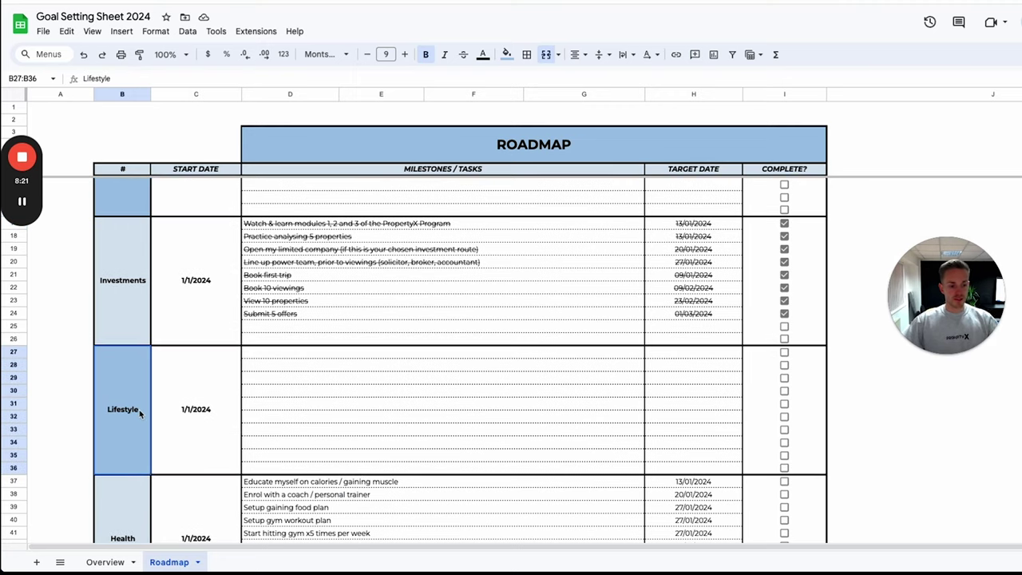
{"action": "scroll", "coordinate": [138, 431], "scroll_direction": "down", "scroll_amount": 1}
{"action": "left_click", "coordinate": [135, 460]}
{"action": "scroll", "coordinate": [192, 423], "scroll_direction": "up", "scroll_amount": 1}
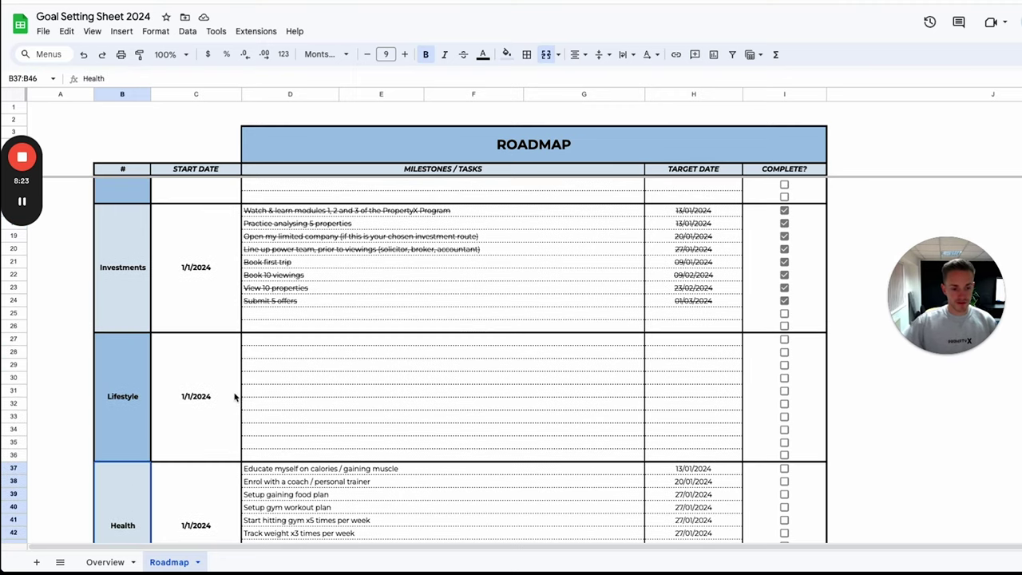
- Mark the Health milestone "Educate myself on calories / gaining muscle" as complete
{"action": "scroll", "coordinate": [223, 387], "scroll_direction": "down", "scroll_amount": 1}
{"action": "scroll", "coordinate": [479, 448], "scroll_direction": "down", "scroll_amount": 1}
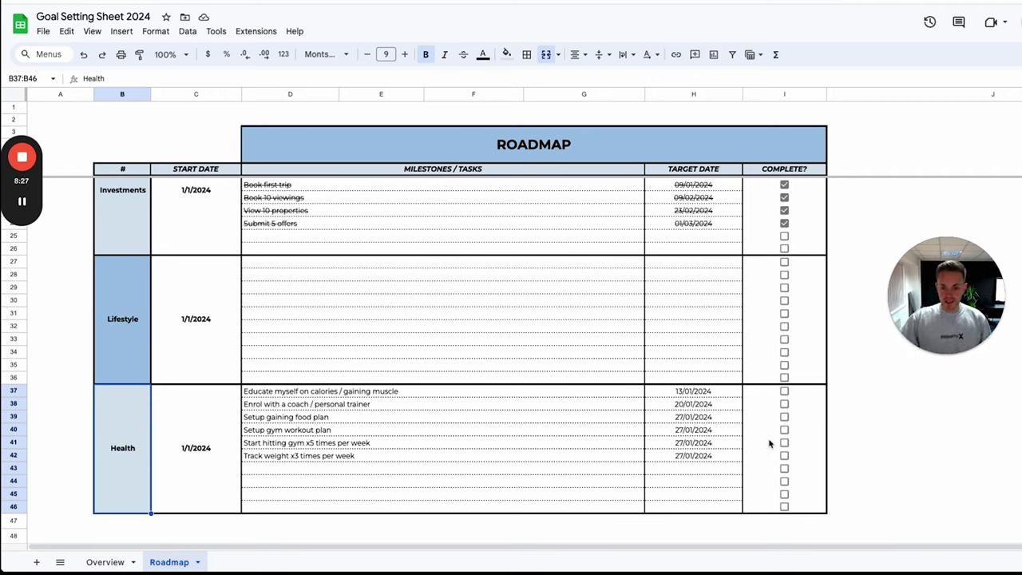
{"action": "left_click", "coordinate": [784, 392]}
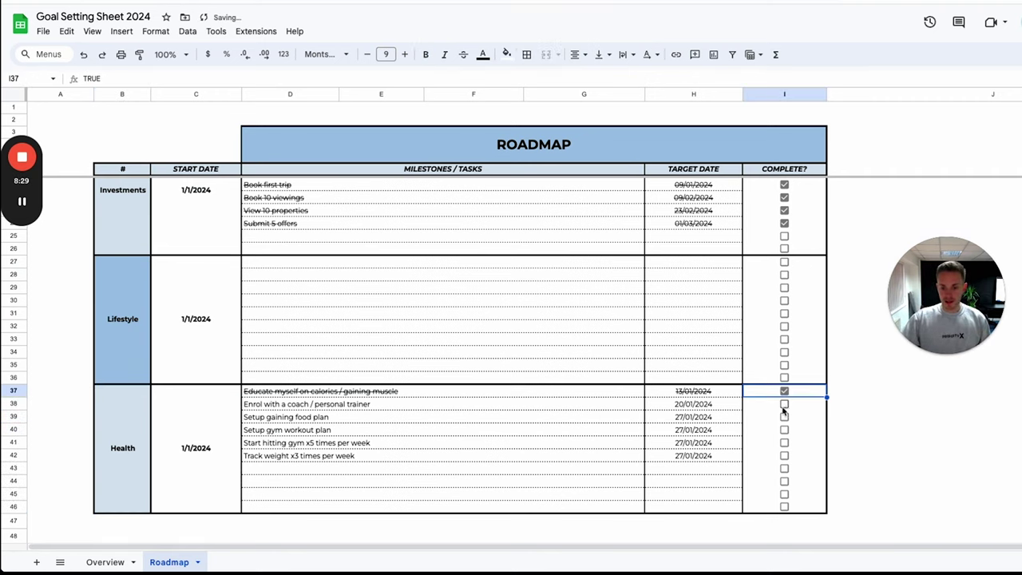